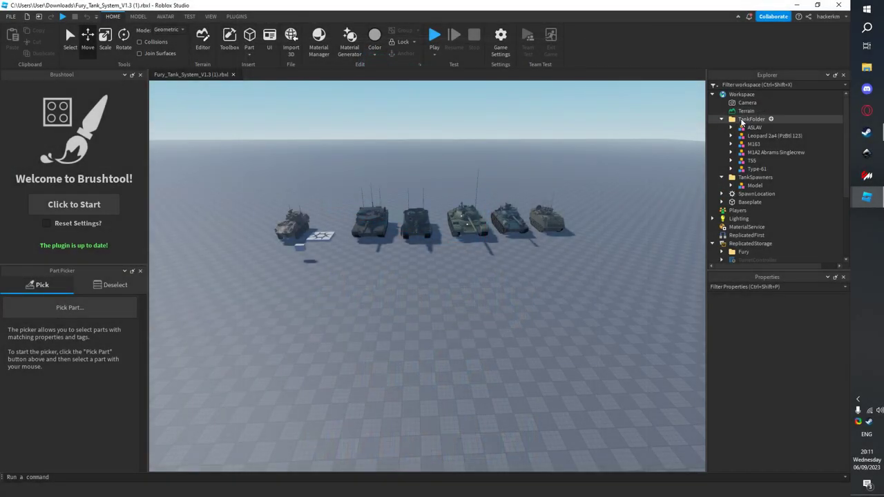
Select the TankFolder holding the six tanks in the Fury place's Explorer.
left_click(751, 119)
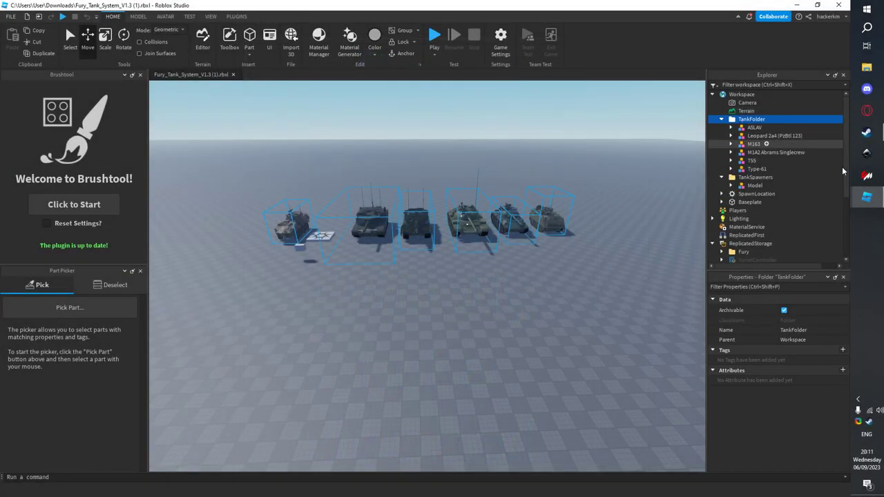
Insert a Folder into the Baseplate place's Workspace and name it 'TankFolder'.
mouse_move(867, 197)
left_click(801, 163)
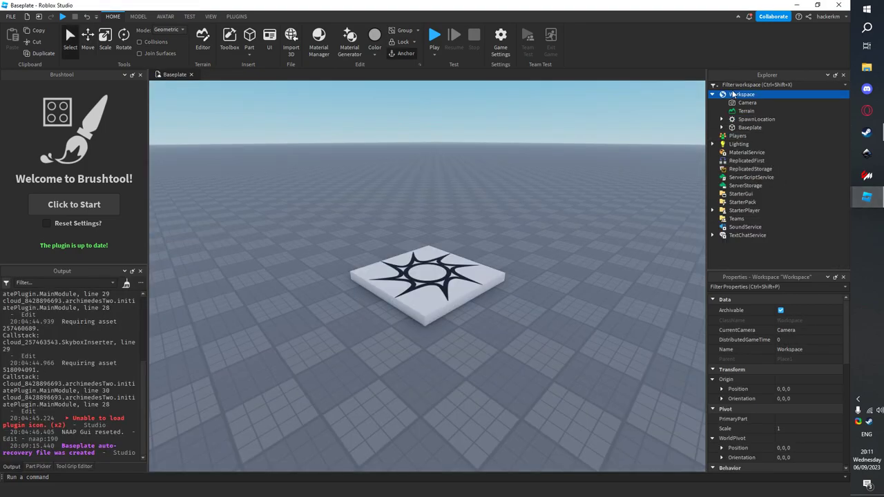
right_click(733, 94)
left_click(761, 188)
type("folder")
key("Return")
double_click(745, 119)
type("TankFolder")
key("Return")
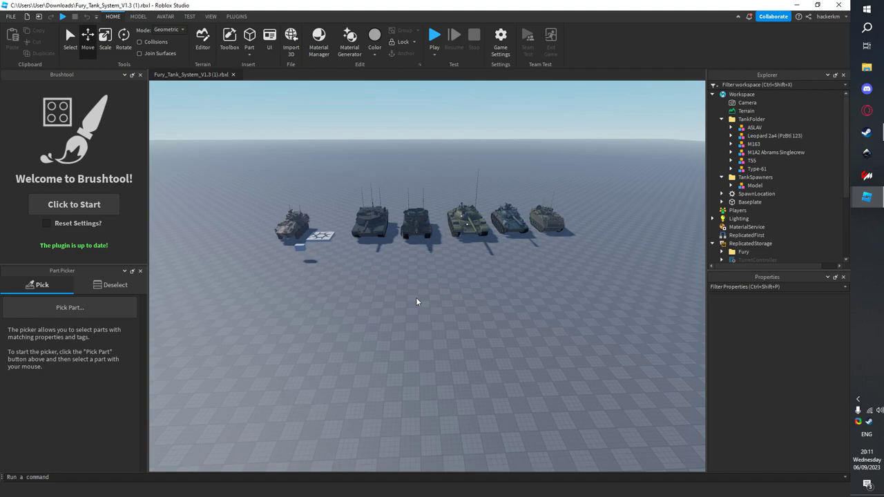
left_click(753, 177)
Select the TankSpawners folder in the Fury place, then view its spawner box in the Baseplate place.
left_click(663, 189)
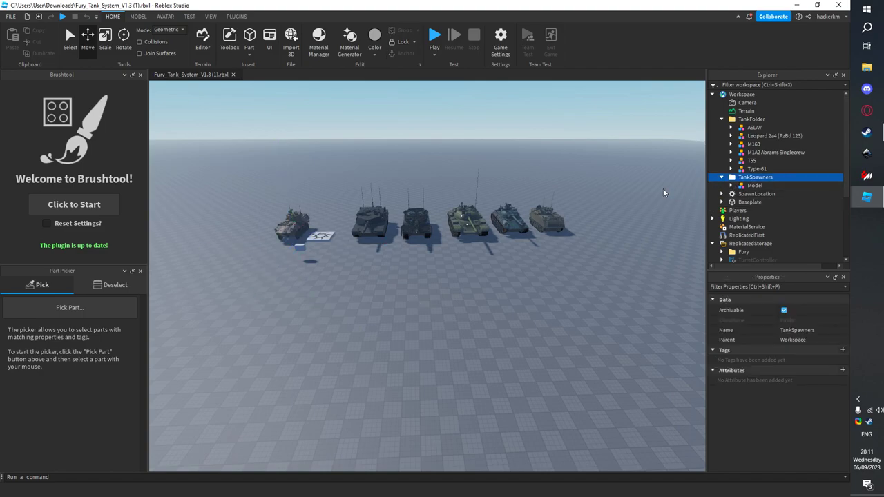
left_click(750, 178)
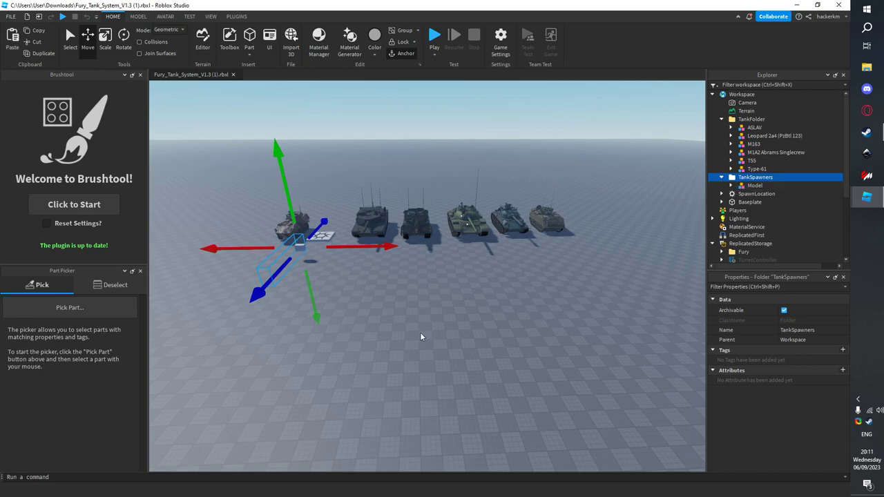
left_click(424, 334)
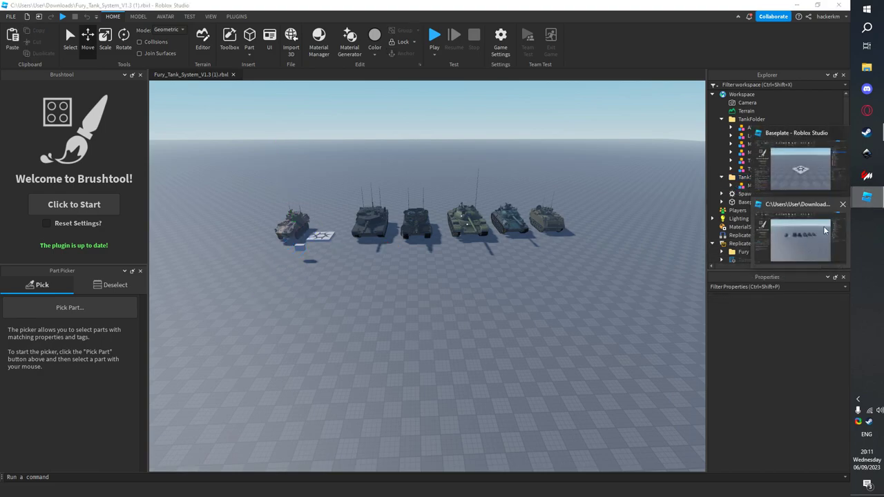
mouse_move(867, 198)
left_click(801, 166)
right_click_drag(525, 258, 524, 258)
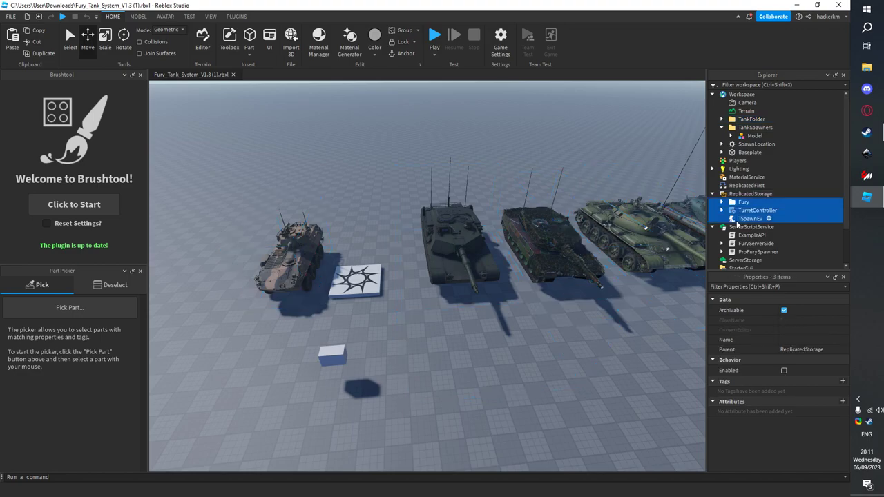
Paste Fury, TurretController and TSpawnEv into the Baseplate place's ReplicatedStorage.
mouse_move(866, 198)
left_click(778, 185)
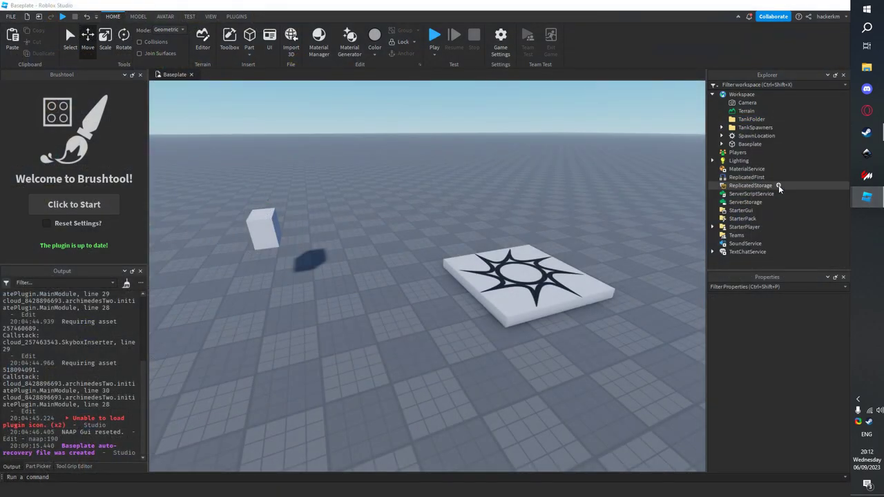
left_click(778, 185)
key("ctrl+shift+v")
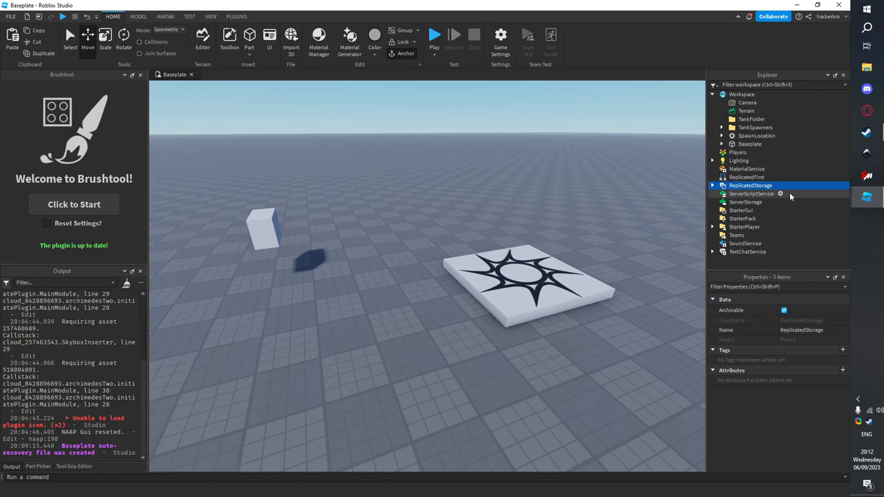
Open the ExampleAPI script from the Fury place's ServerScriptService.
mouse_move(867, 198)
left_click(777, 254)
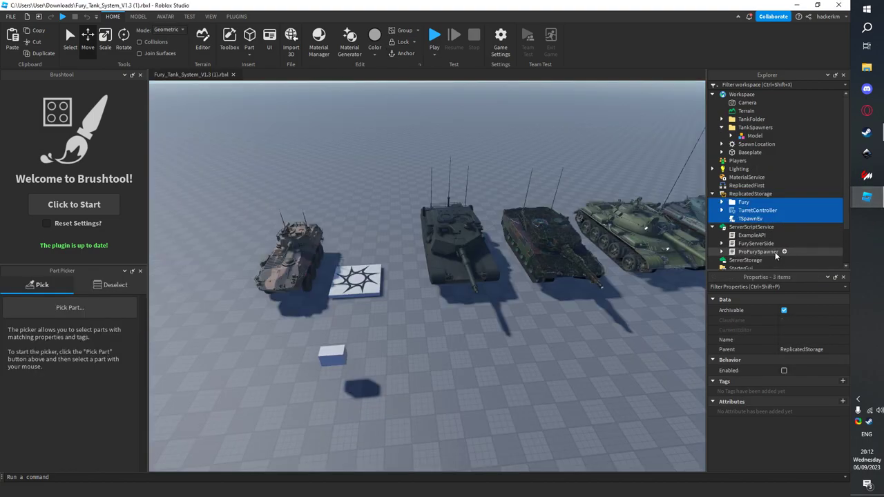
left_click(752, 235)
left_click(740, 253, "shift")
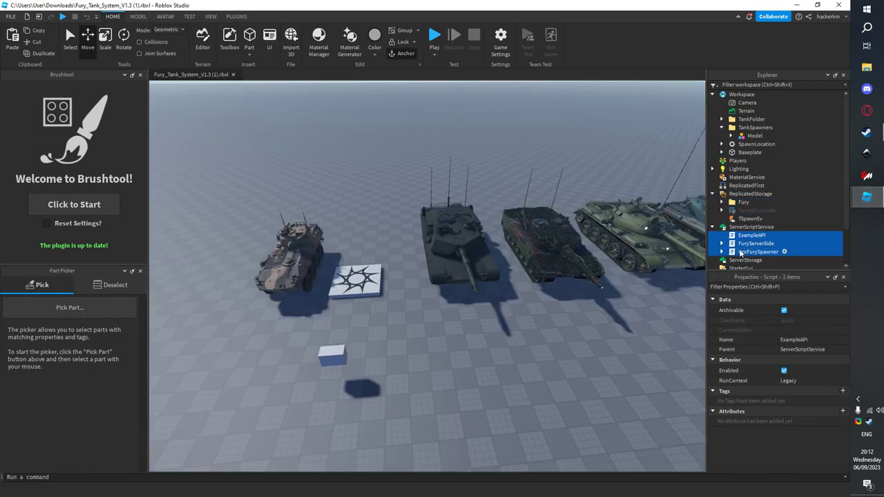
left_click(735, 237)
key("F2")
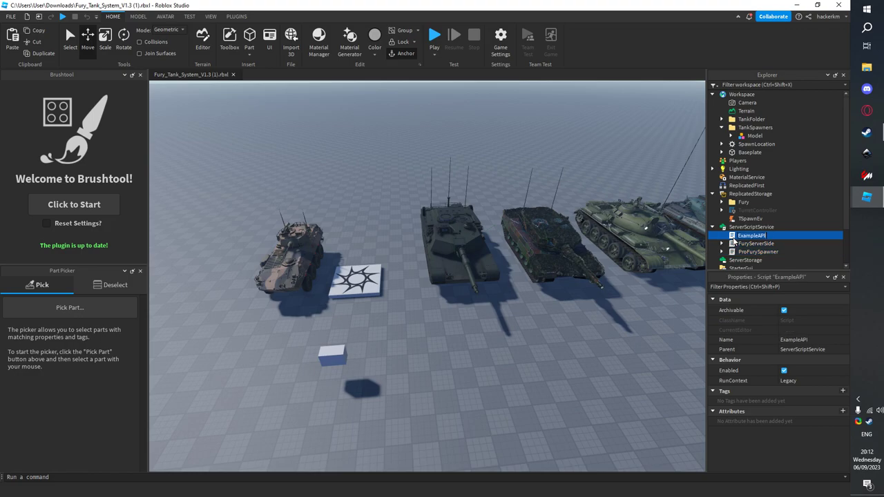
double_click(734, 238)
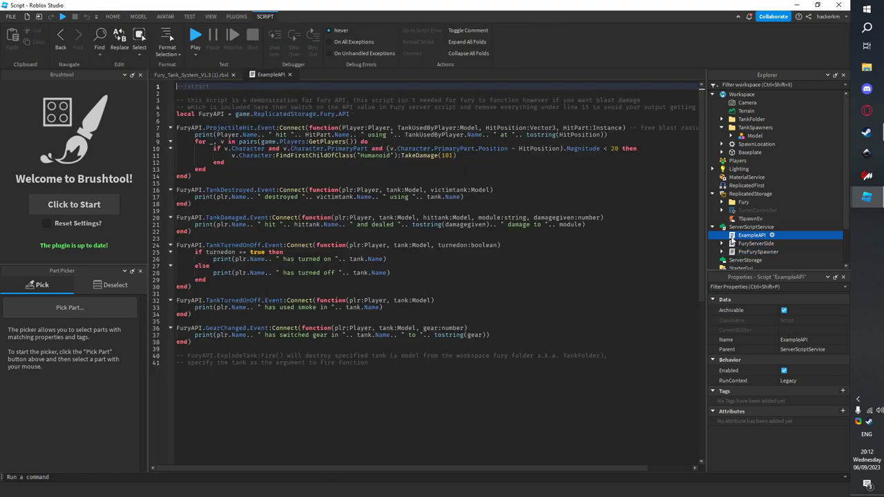
Paste the FuryServerSide and ProFurySpawner scripts from the Fury place into the Baseplate server service.
left_click(179, 76)
left_click(756, 244)
left_click(738, 253, "shift")
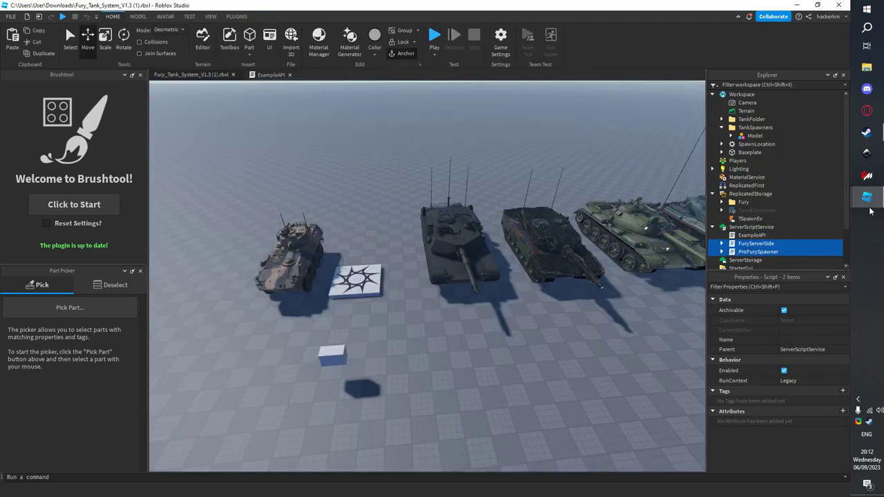
mouse_move(868, 200)
left_click(788, 176)
left_click(750, 185)
left_click(728, 226)
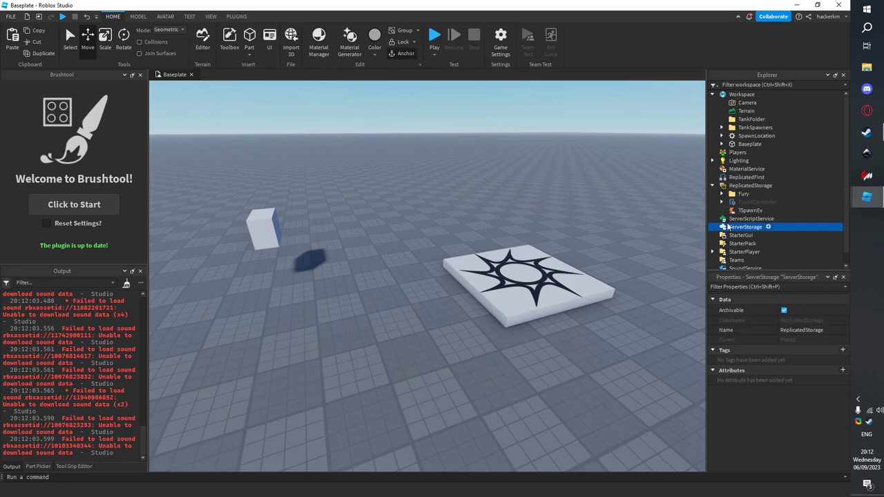
key("ctrl+v")
mouse_move(868, 197)
left_click(826, 235)
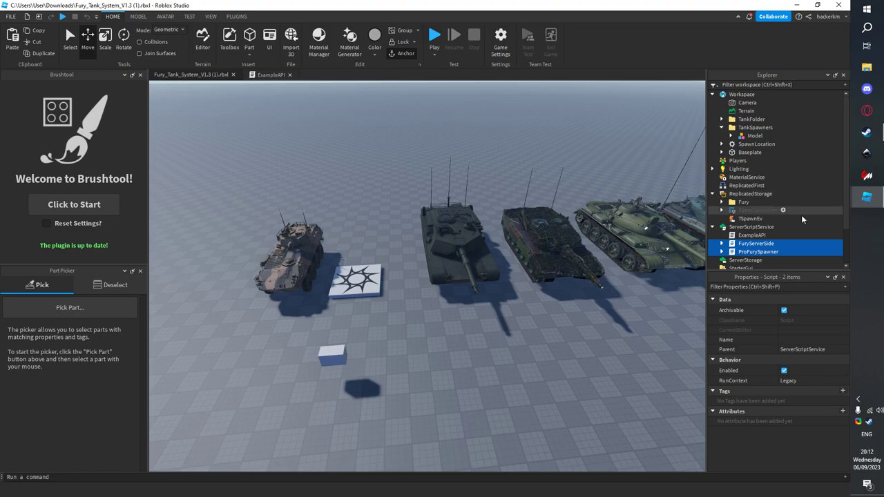
scroll(801, 215, "down", 2)
Paste the Repair tool from the Fury place into the Baseplate place's StarterPack.
left_click(713, 232)
left_click(744, 239)
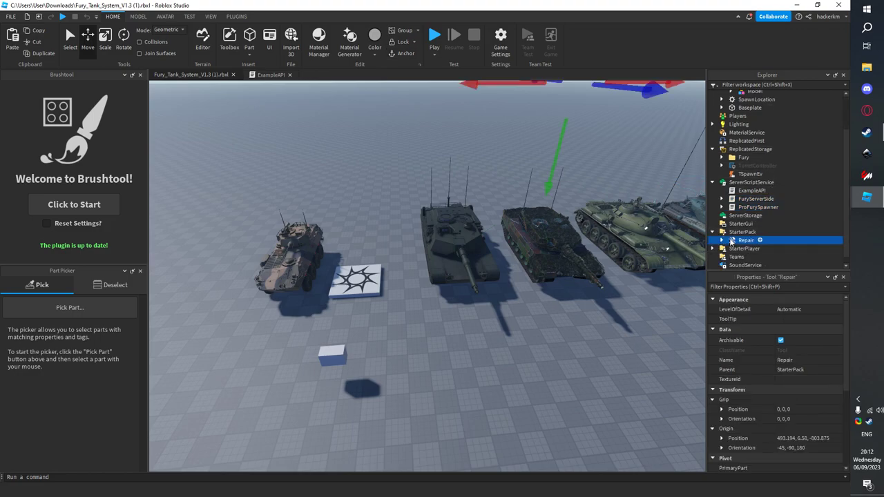
mouse_move(867, 197)
left_click(784, 170)
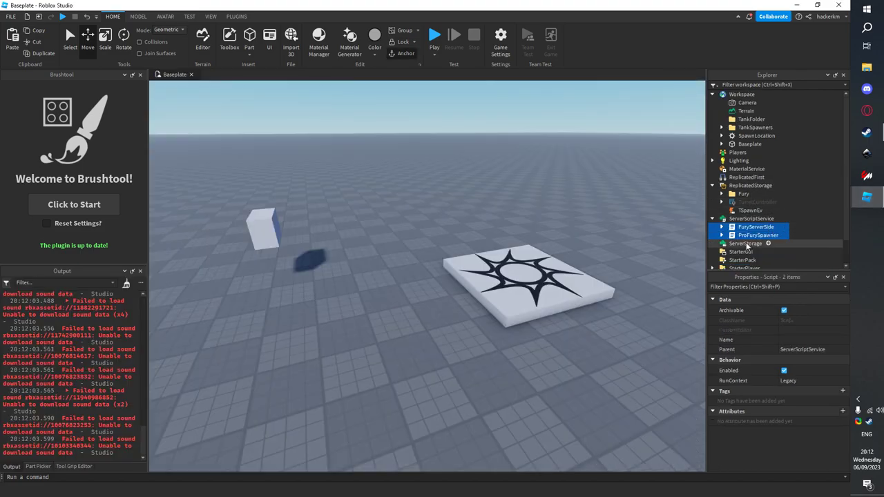
left_click(736, 260)
left_click(713, 260)
left_click(746, 268)
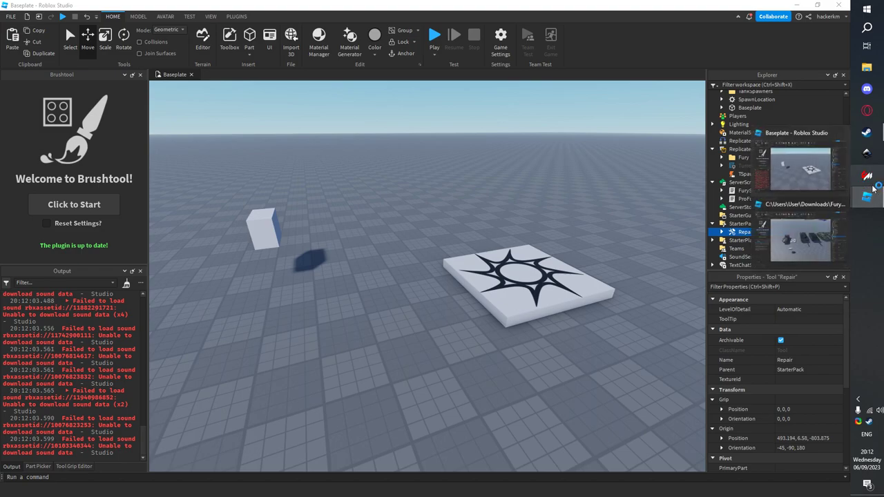
Back in the Fury place, expand StarterPlayer and look through its contents.
mouse_move(867, 201)
left_click(805, 228)
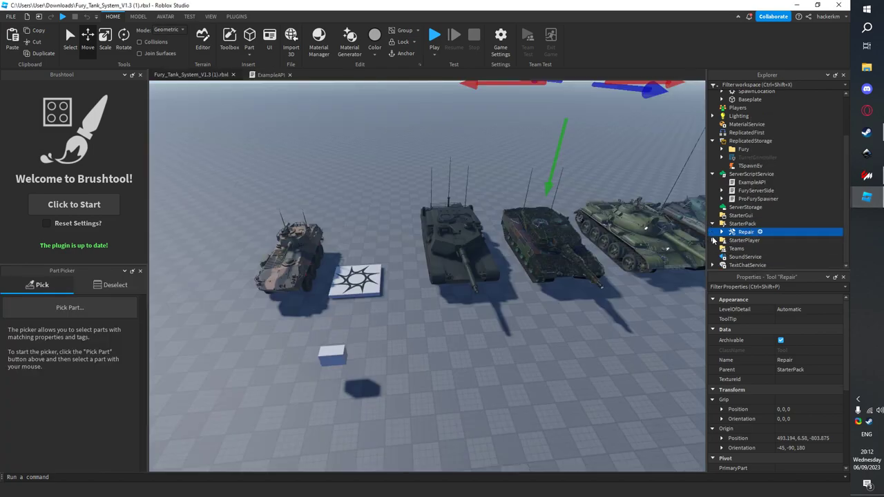
left_click(722, 240)
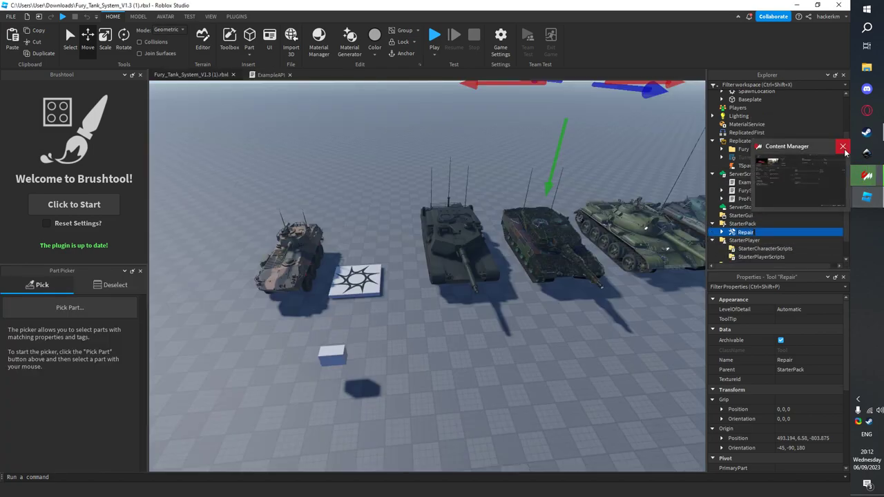
scroll(752, 242, "down", 2)
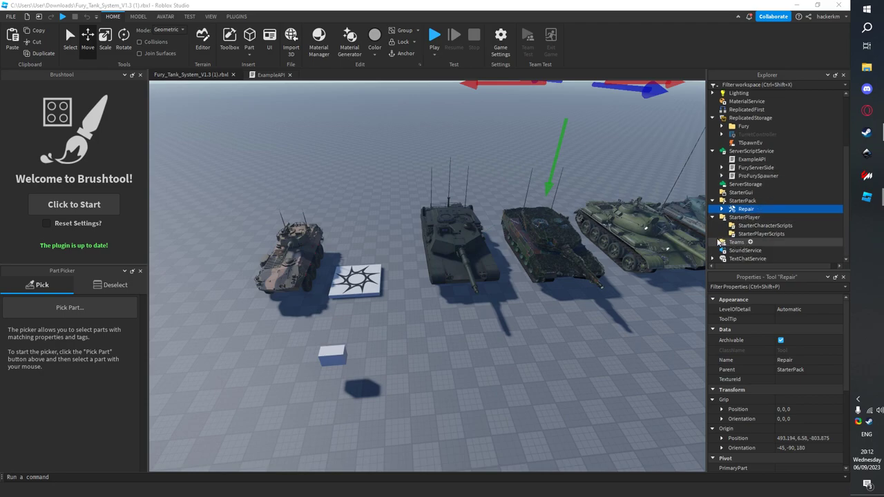
scroll(760, 207, "up", 4)
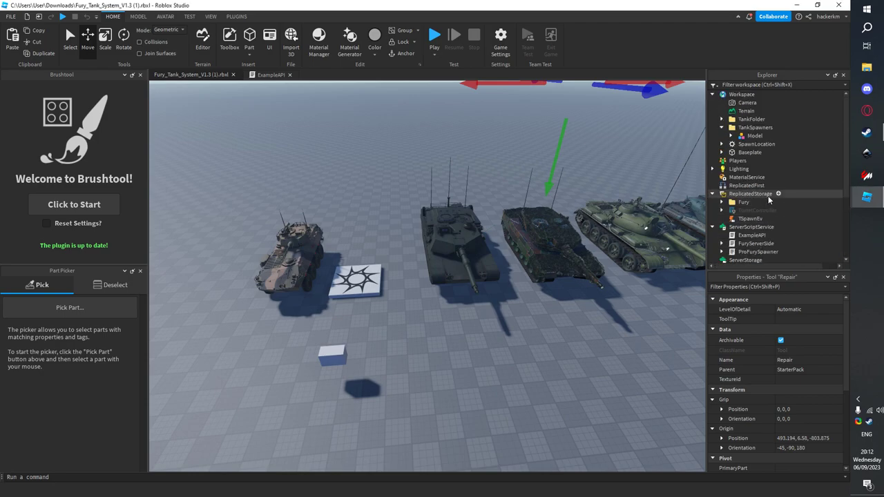
Open the Baseplate place's Collision Groups Editor as a floating window.
mouse_move(867, 198)
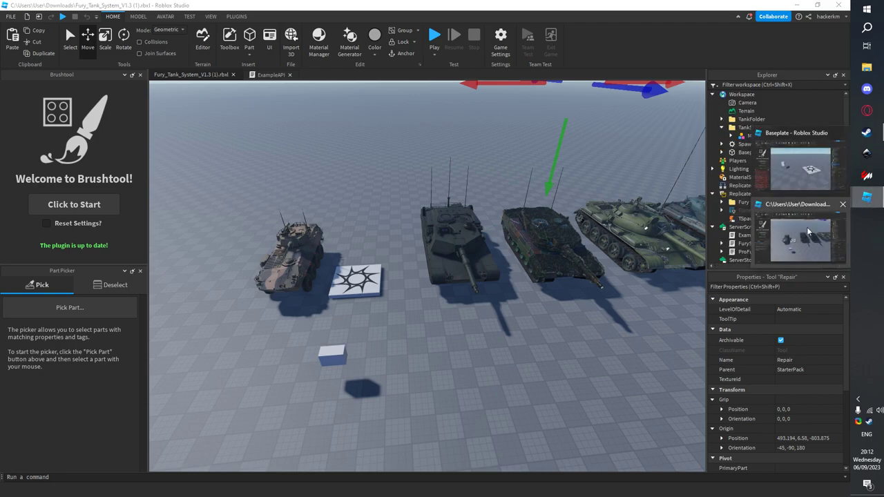
left_click(798, 178)
left_click(139, 16)
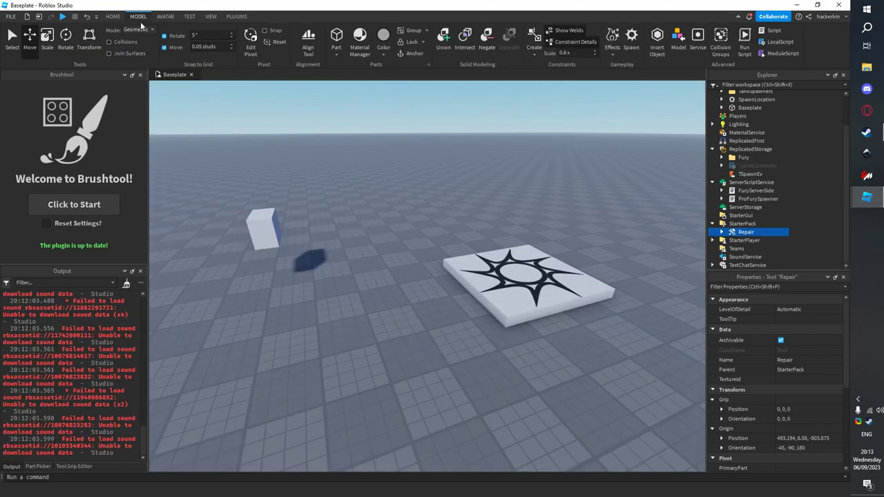
left_click(718, 52)
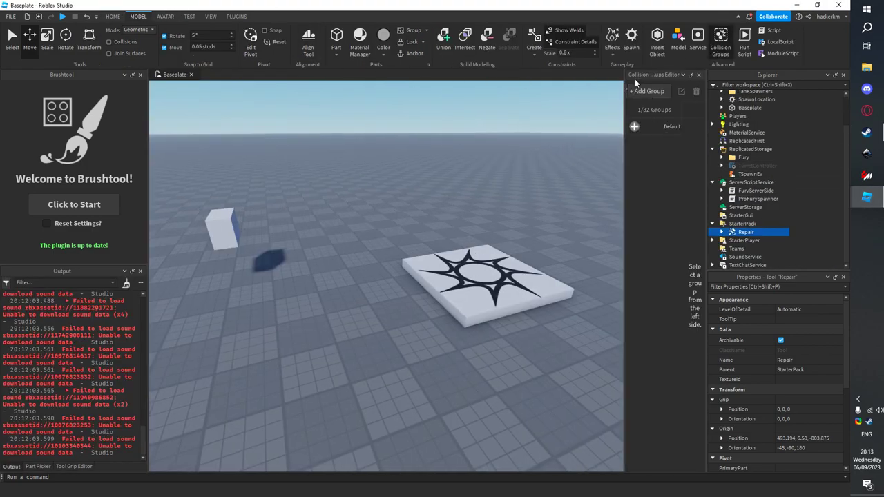
left_click_drag(635, 76, 459, 128)
Open the Fury place's Collision Groups Editor for reference, then return to Baseplate.
mouse_move(867, 197)
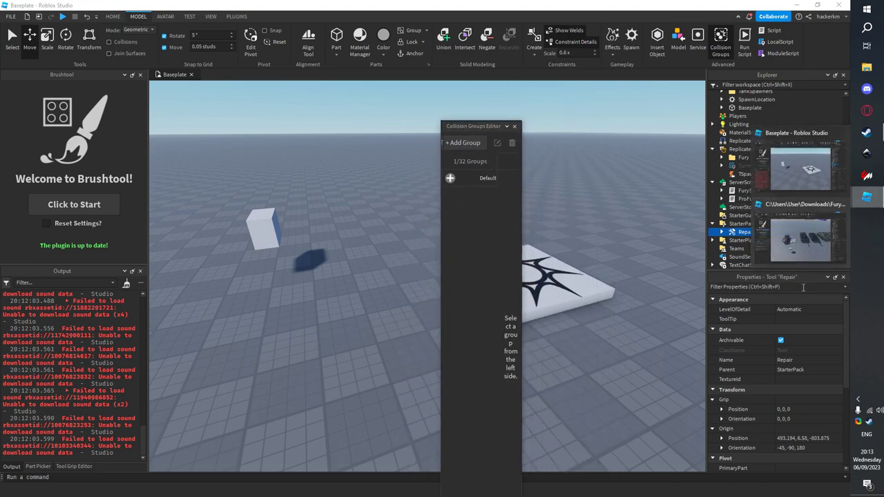
left_click(794, 241)
left_click(721, 48)
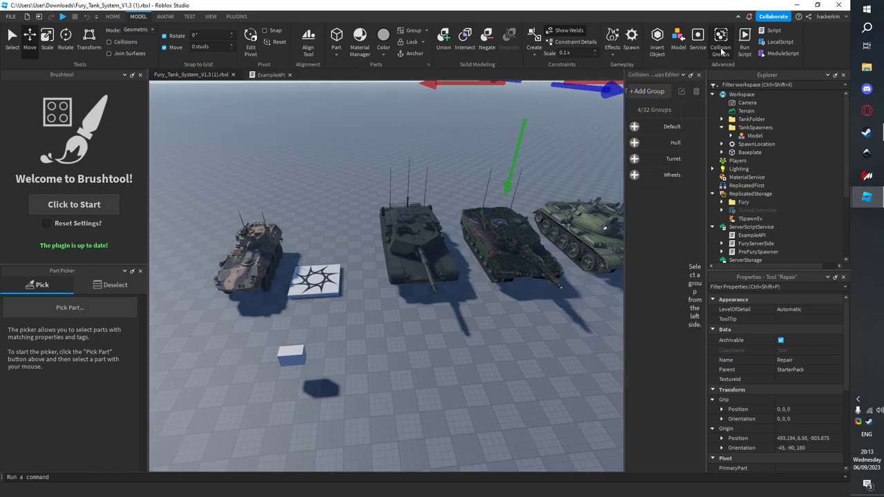
left_click_drag(660, 76, 449, 140)
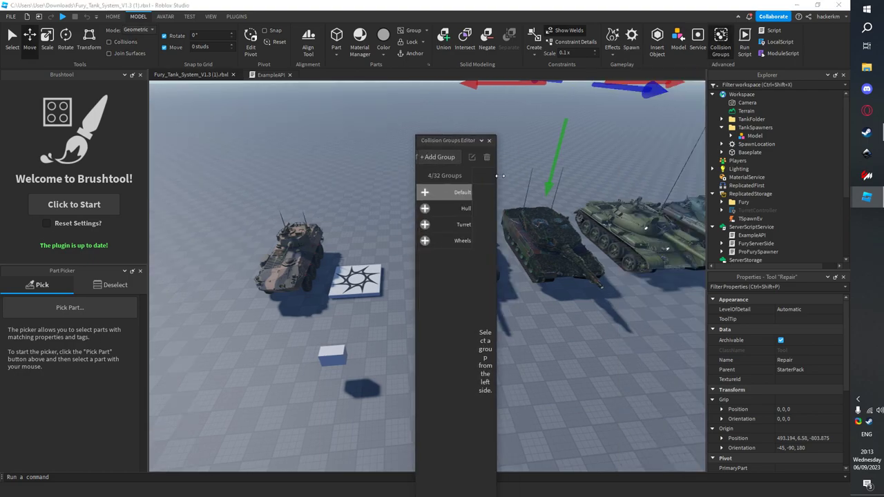
mouse_move(865, 201)
left_click(797, 159)
Add Wheels, Turret and Hull collision groups in the editor's table view.
left_click_drag(438, 161, 207, 163)
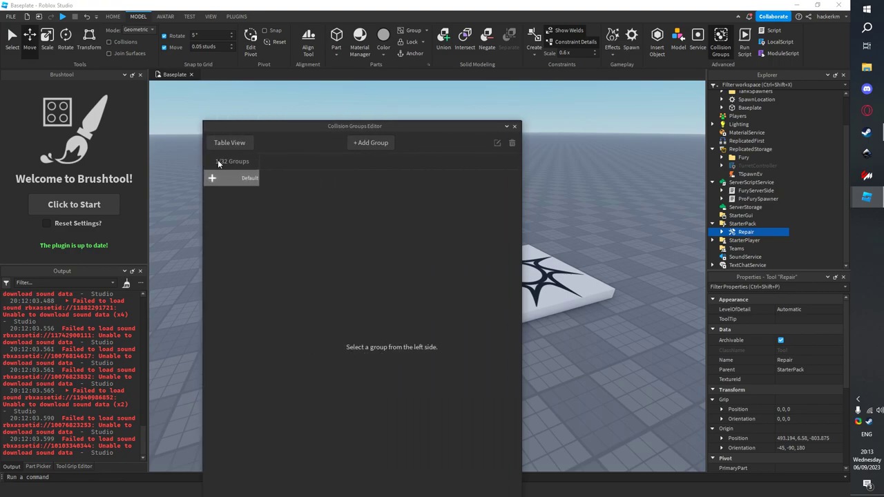
left_click(241, 143)
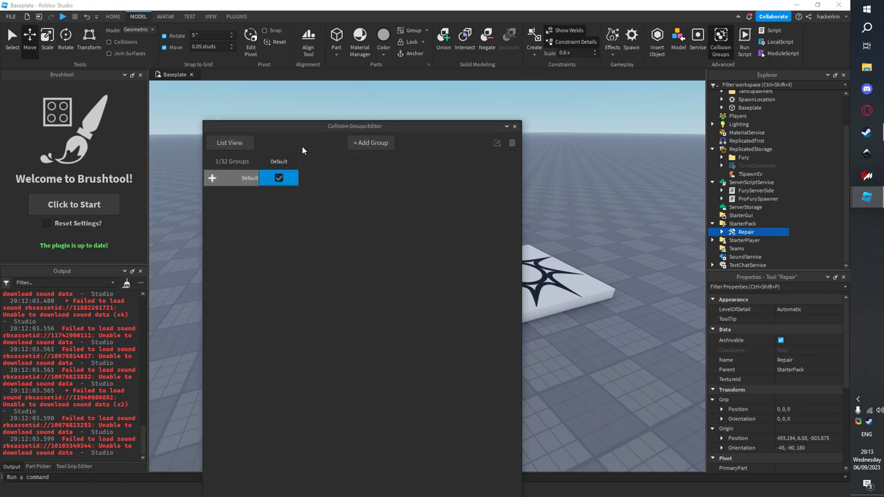
left_click(369, 144)
type("Wheels")
key("Return")
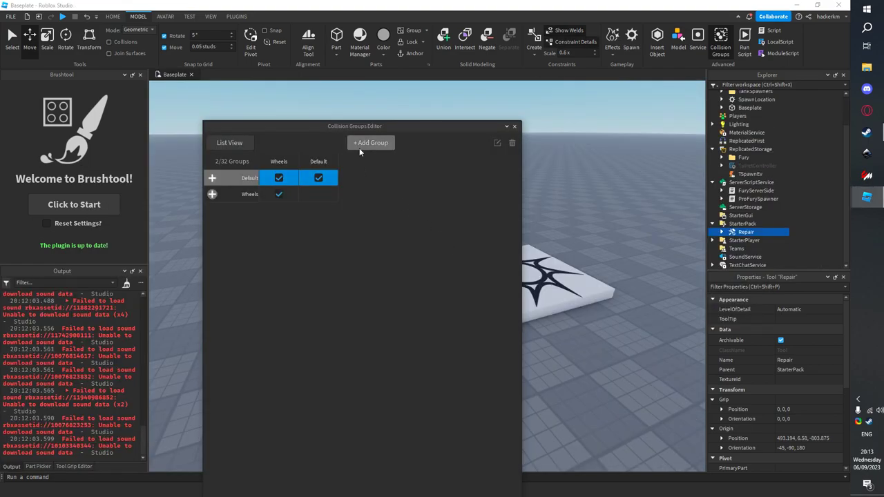
type("Turret")
key("Return")
type("Hull")
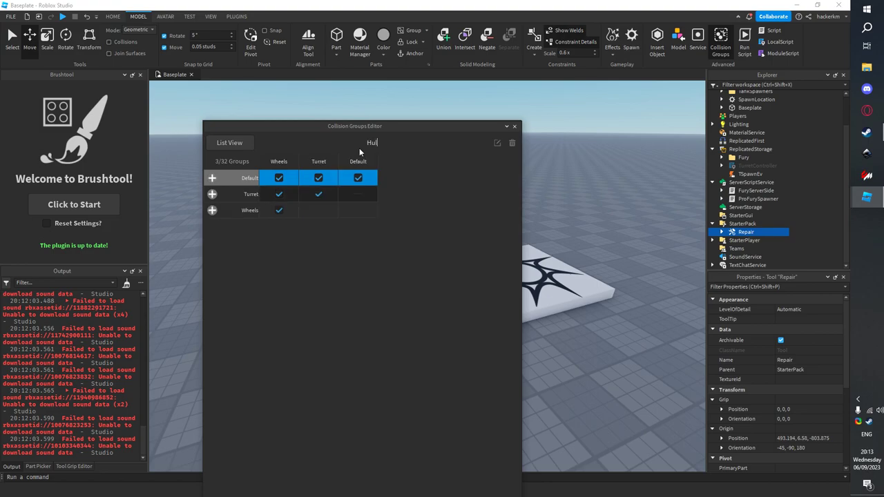
key("Return")
Uncheck every Wheels, Turret and Hull cross-collision so each collides only with Default, then close the editor.
left_click(279, 194)
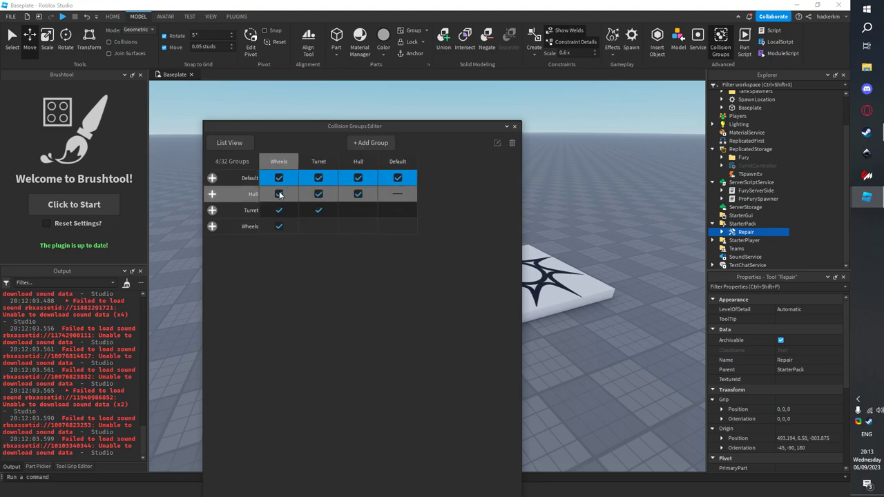
left_click(279, 210)
left_click(279, 226)
left_click(318, 210)
left_click(318, 194)
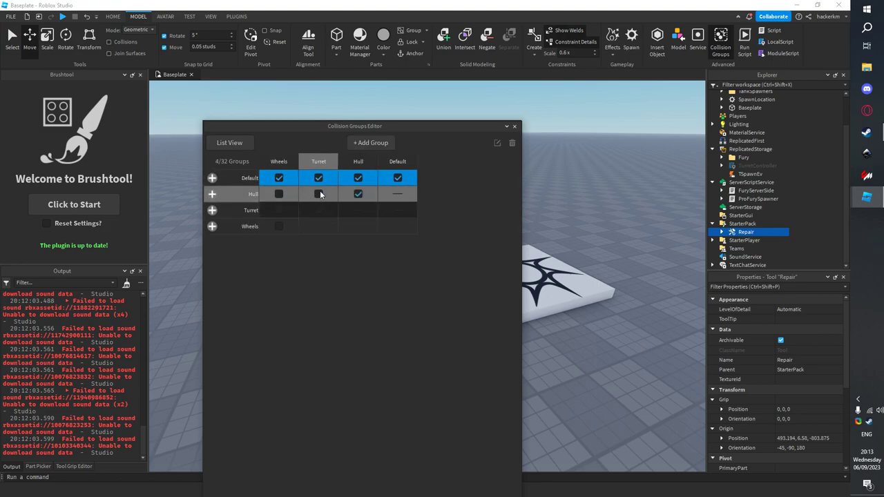
left_click(358, 194)
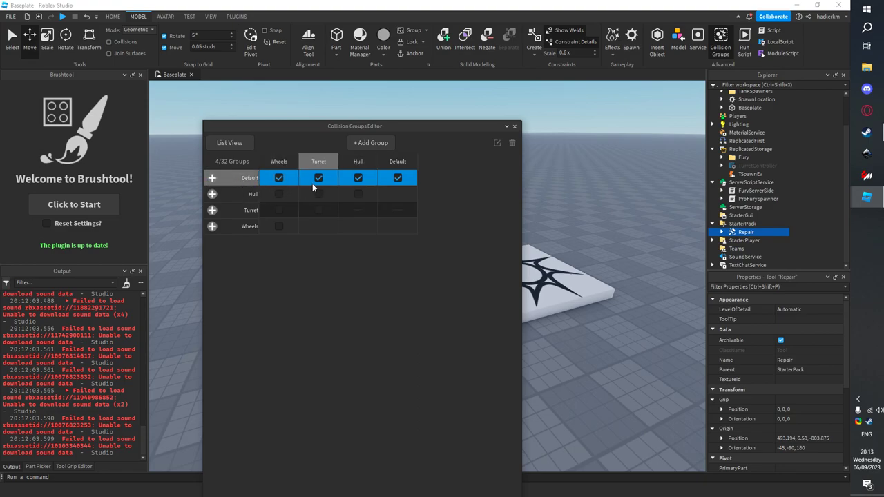
left_click(513, 126)
left_click(504, 185)
Publish via Alt+P as new game 'fury 1.3 test' with Team Create switched off.
right_click_drag(504, 185, 484, 213)
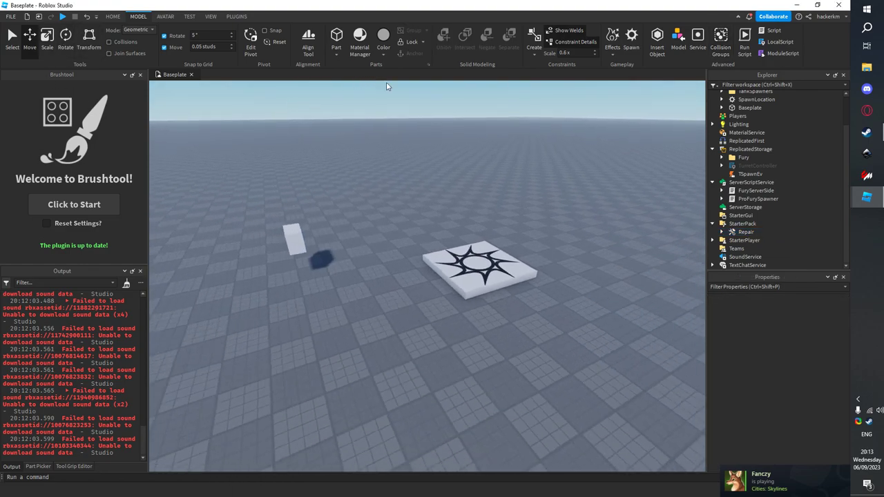
left_click(112, 16)
right_click_drag(229, 169, 225, 163)
key("alt+p")
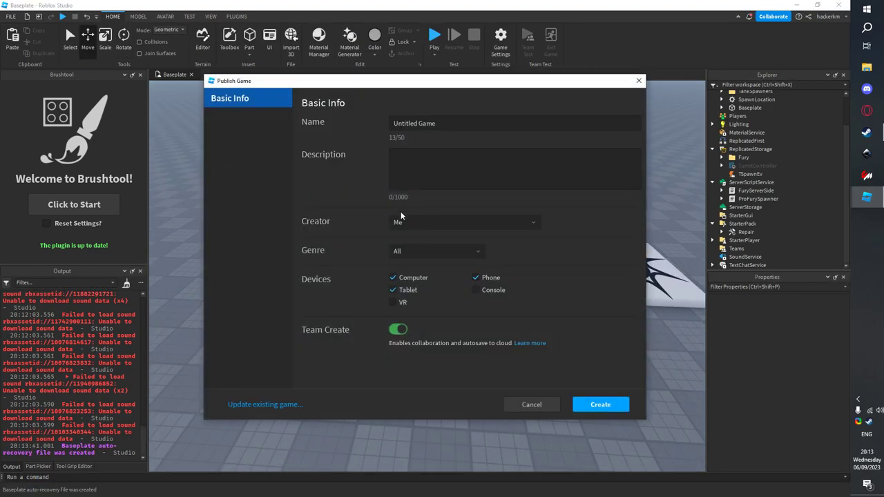
left_click(399, 326)
left_click(444, 124)
type("f")
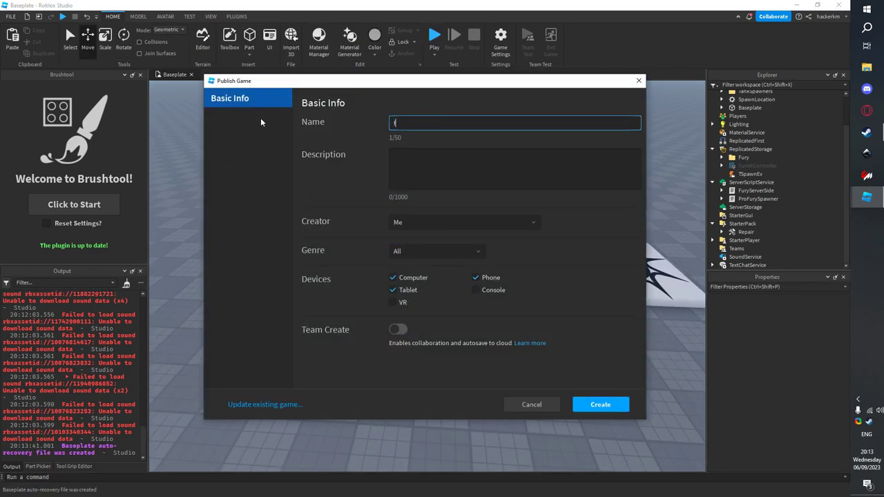
type("ury 1.3 test")
key("Return")
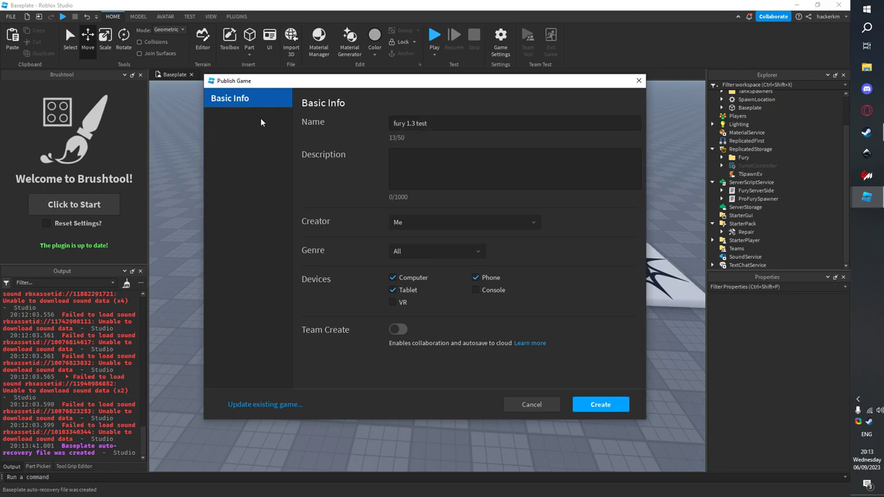
left_click(614, 408)
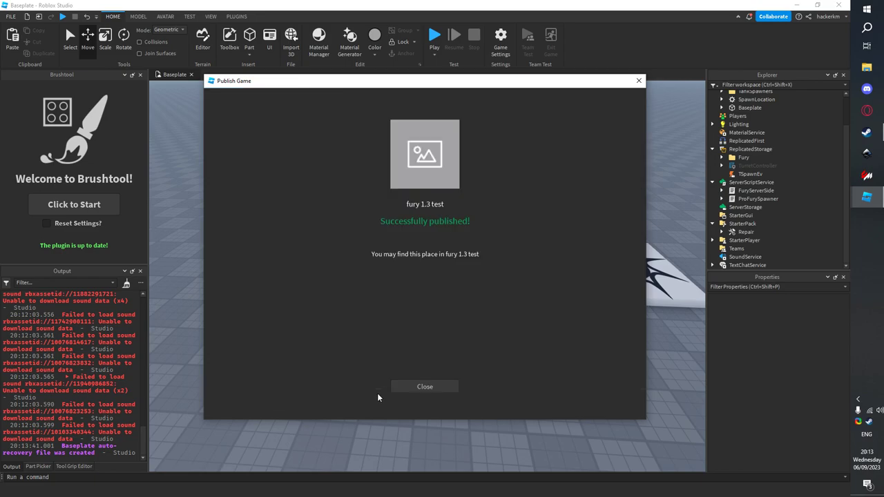
Turn on Allow HTTP Requests on the Game Settings Security page and save.
left_click(419, 387)
left_click(500, 54)
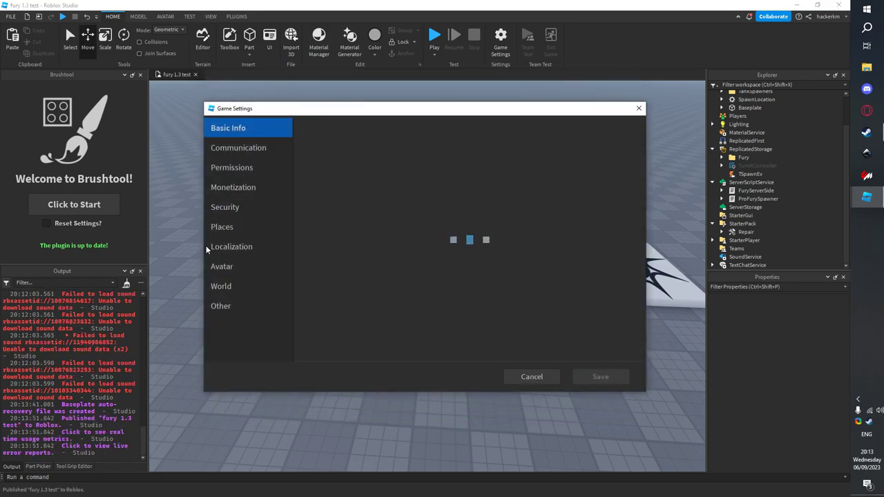
left_click(261, 302)
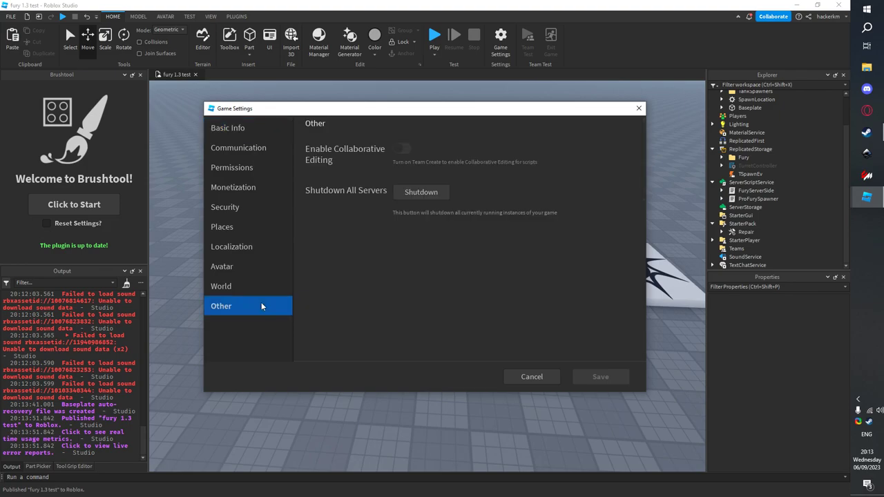
left_click(246, 207)
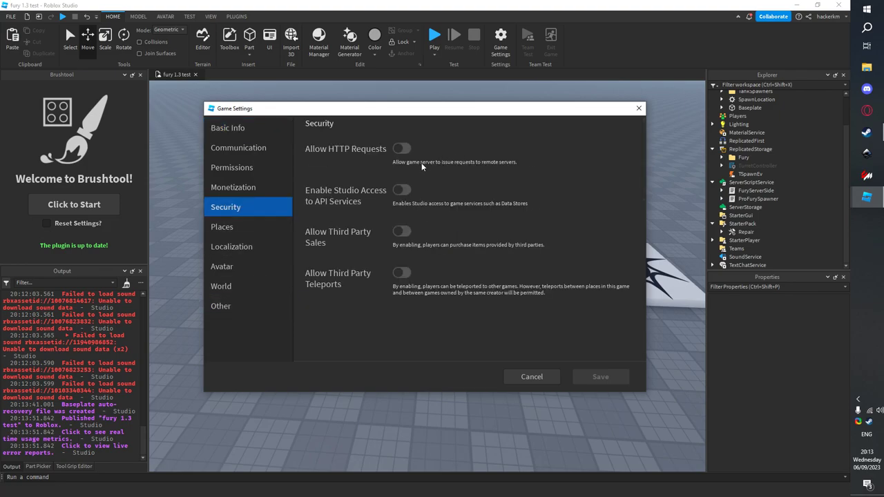
left_click(401, 148)
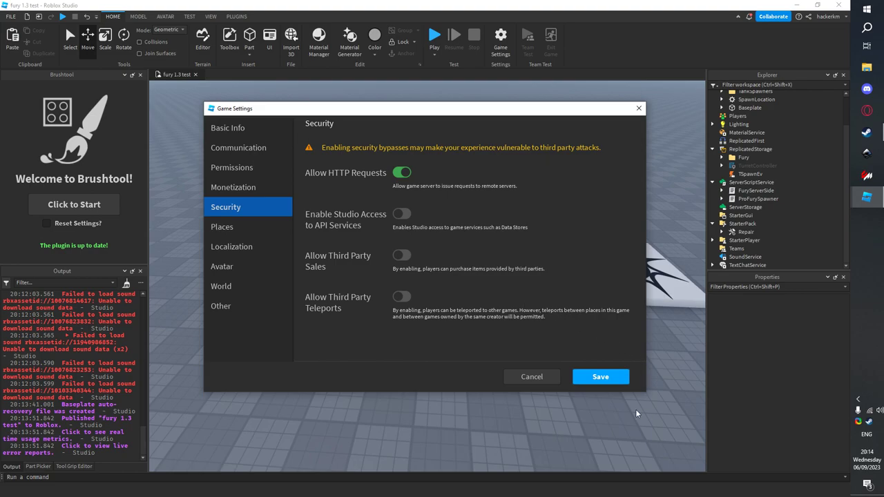
left_click(598, 377)
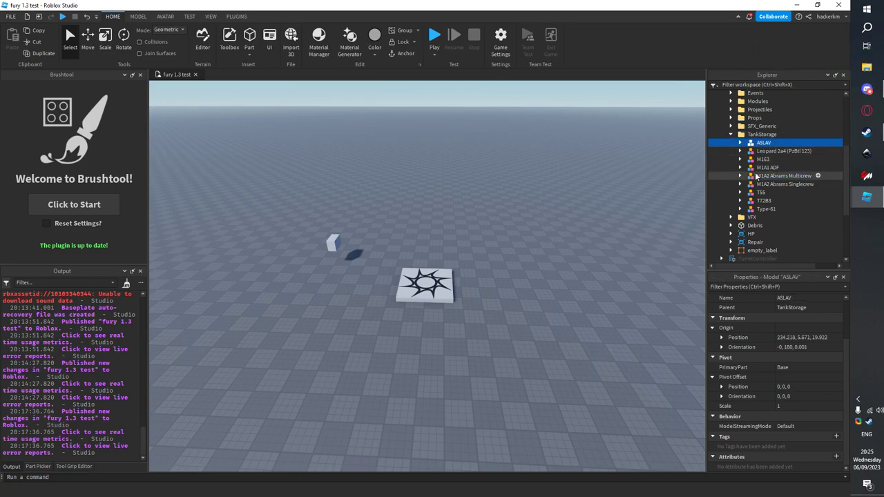
Filter the Explorer by 'base' and select the M163 tank model.
left_click(763, 159)
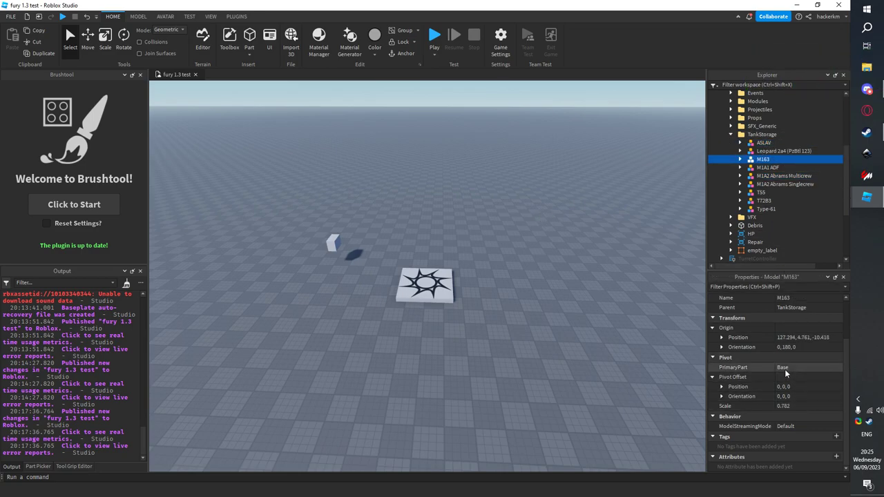
left_click(759, 85)
type("base")
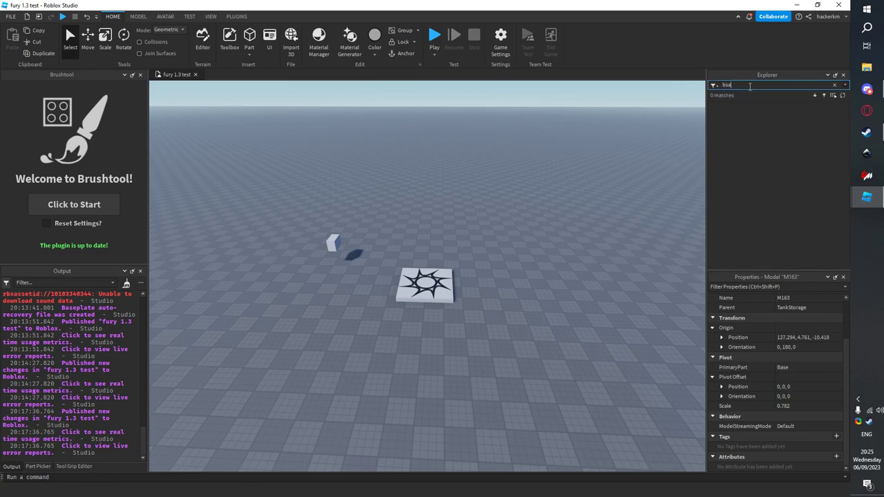
scroll(763, 168, "down", 5)
left_click(760, 170)
scroll(759, 172, "up", 3)
scroll(759, 172, "up", 1)
left_click(763, 188)
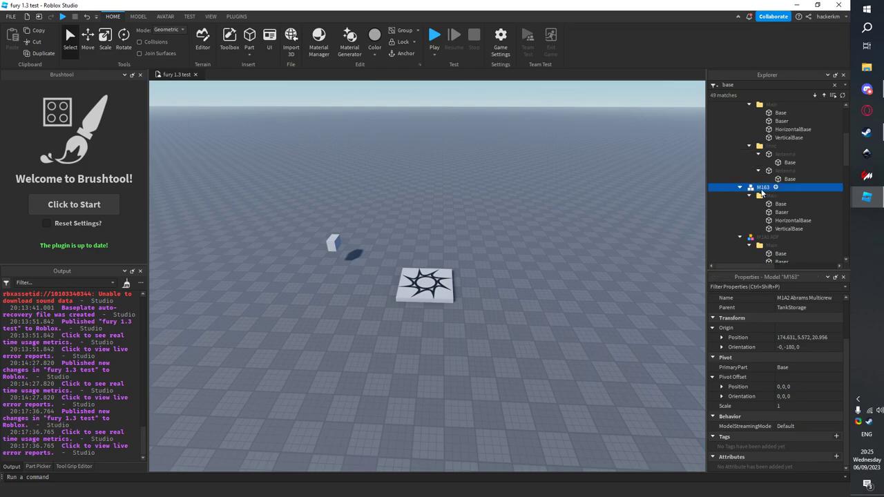
Set M163's PrimaryPart property to its own Base part, then clear the Explorer filter.
left_click(829, 367)
left_click(836, 367)
left_click(798, 369)
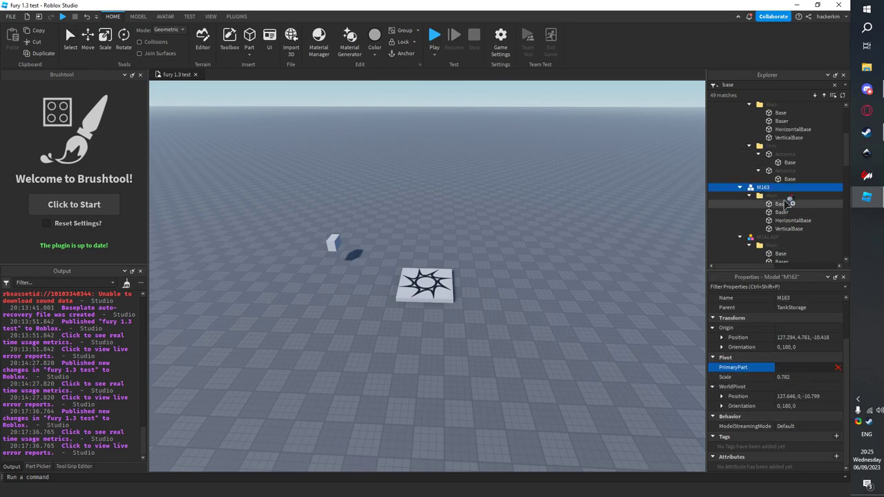
left_click(779, 206)
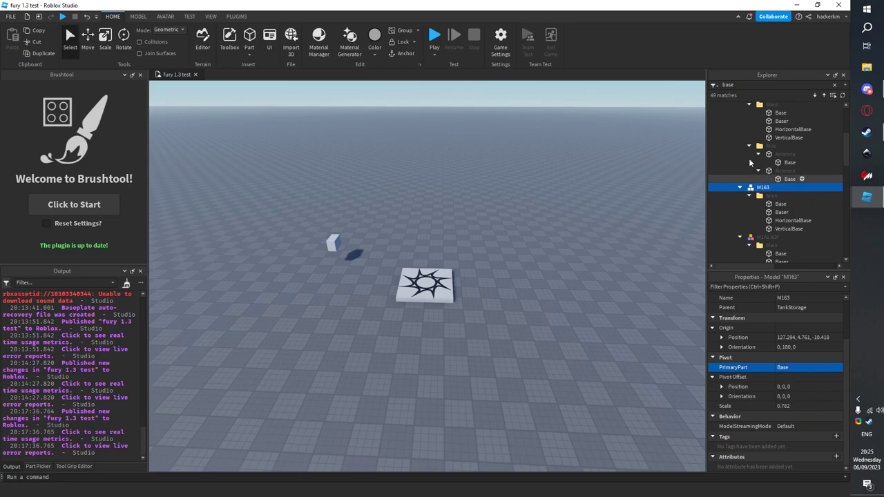
left_click(637, 138)
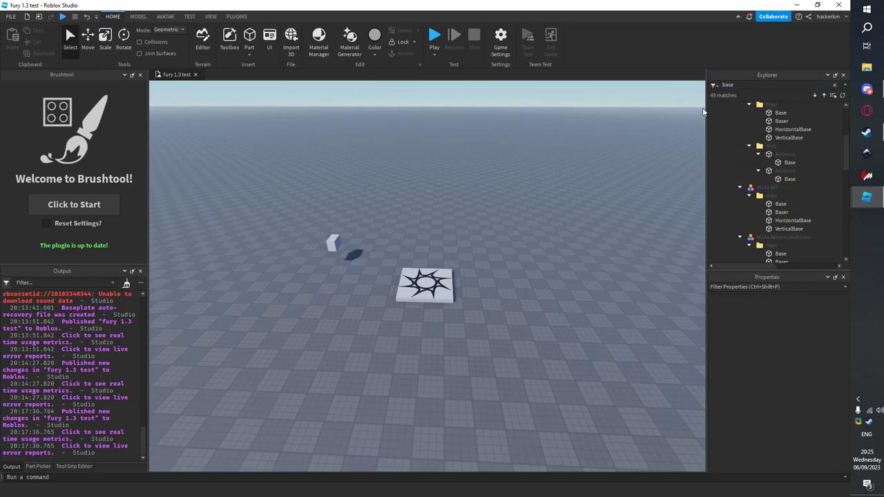
key("ctrl+z")
left_click(835, 84)
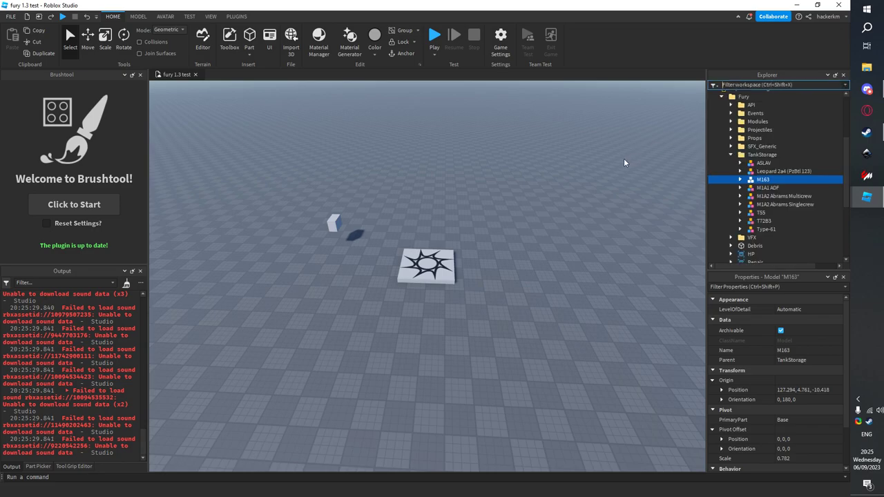
left_click(388, 202)
Expand ServerScriptService > ProFurySpawner and open its Settings ModuleScript for editing.
left_click_drag(387, 203, 267, 250)
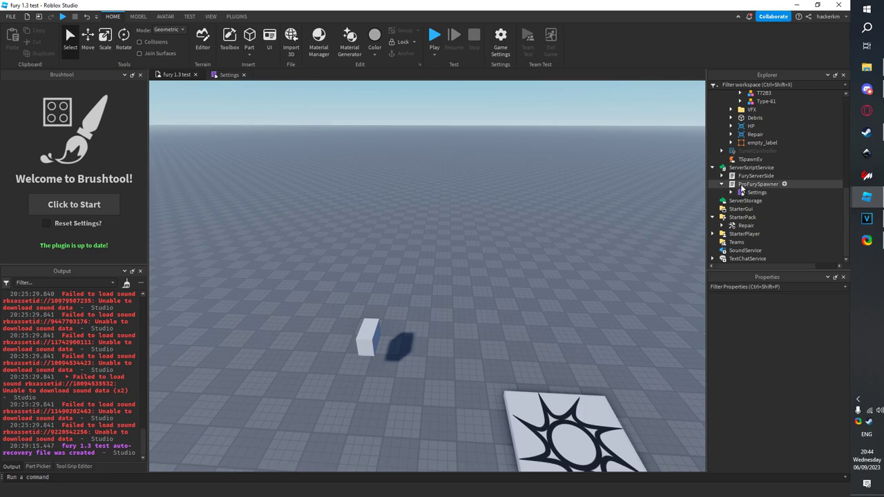
left_click(742, 184)
left_click(751, 167)
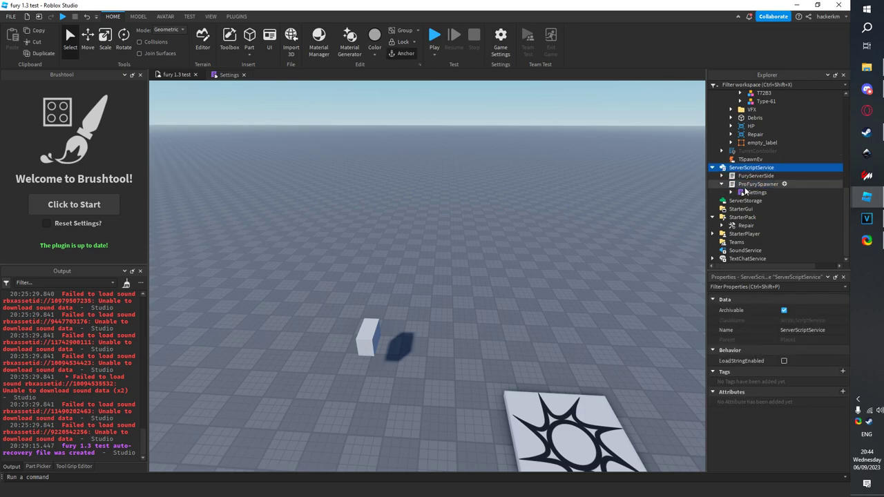
double_click(746, 192)
Try setting Overhead (line 5) and Owner (line 6) to false, then restore both to true.
double_click(250, 116)
type("false")
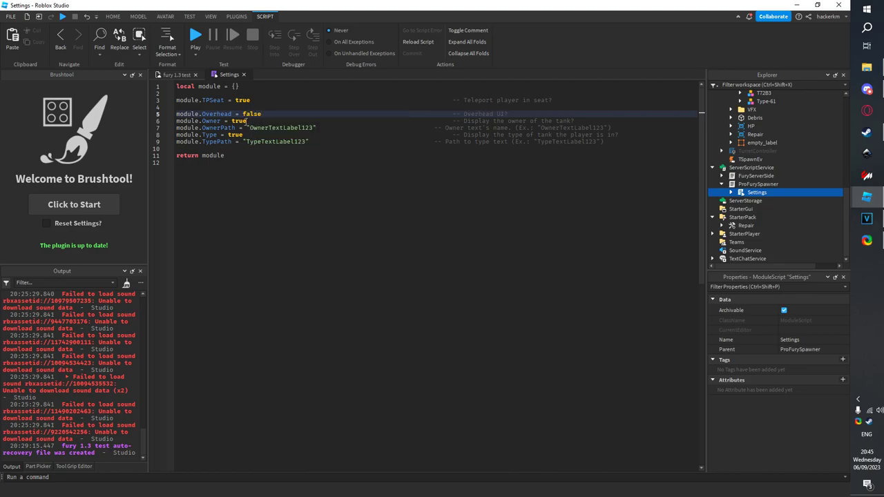
key("ctrl+shift+Left")
type("true")
double_click(243, 121)
type("false")
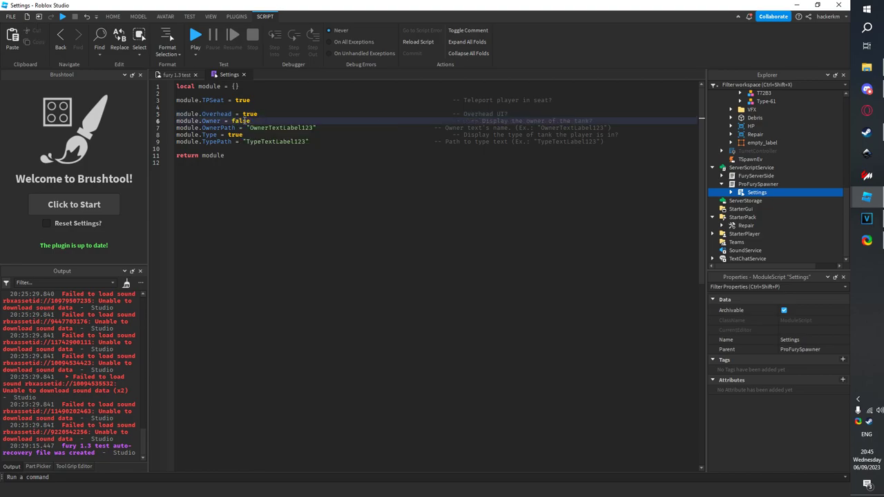
double_click(241, 121)
type("true")
Restore Type on line 8 to true after testing false, and set module.TPSeat to false.
double_click(237, 135)
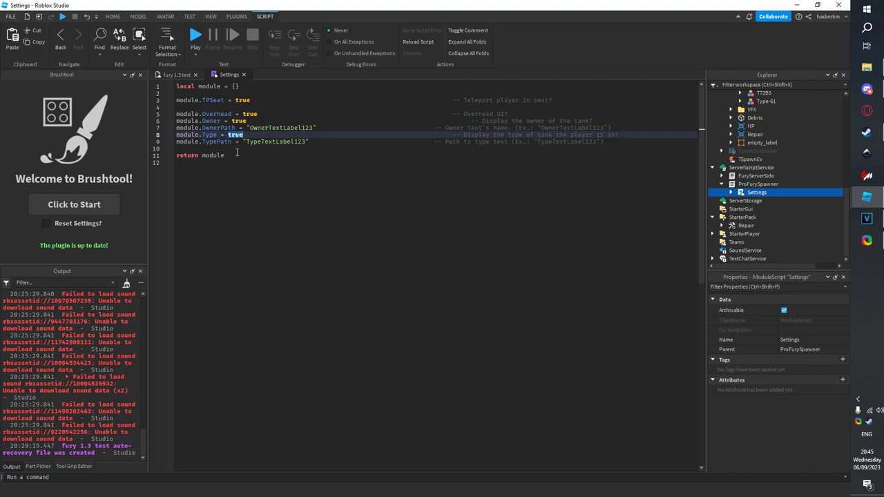
type("false")
double_click(237, 135)
type("true")
double_click(243, 100)
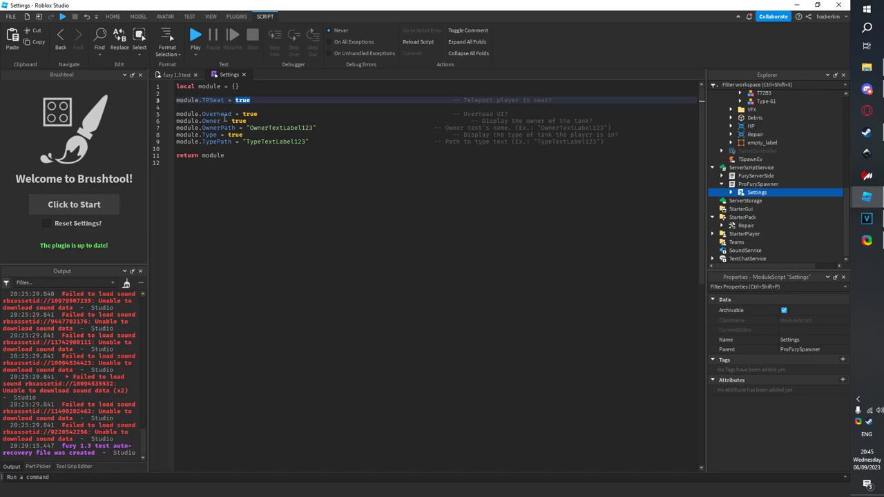
type("false")
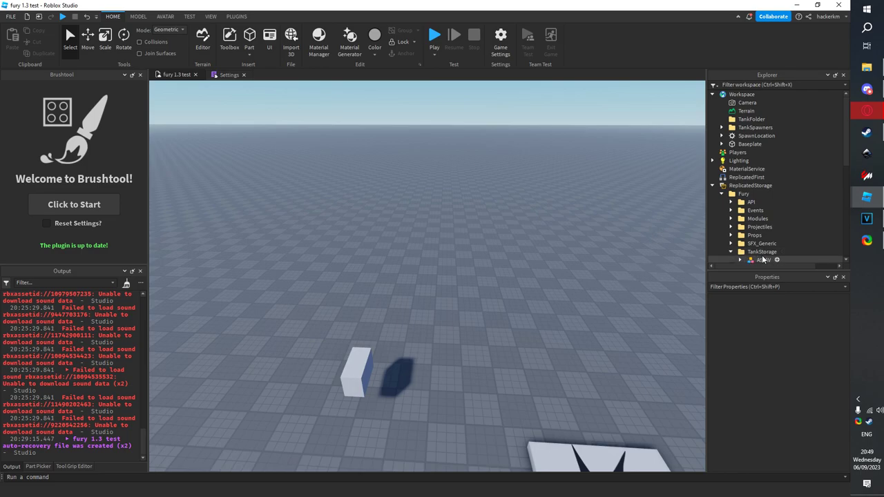
Expand the ASLAV tank model under Fury's TankStorage and collapse the Projectiles folder.
scroll(760, 257, "down", 1)
left_click(741, 237)
left_click(745, 230)
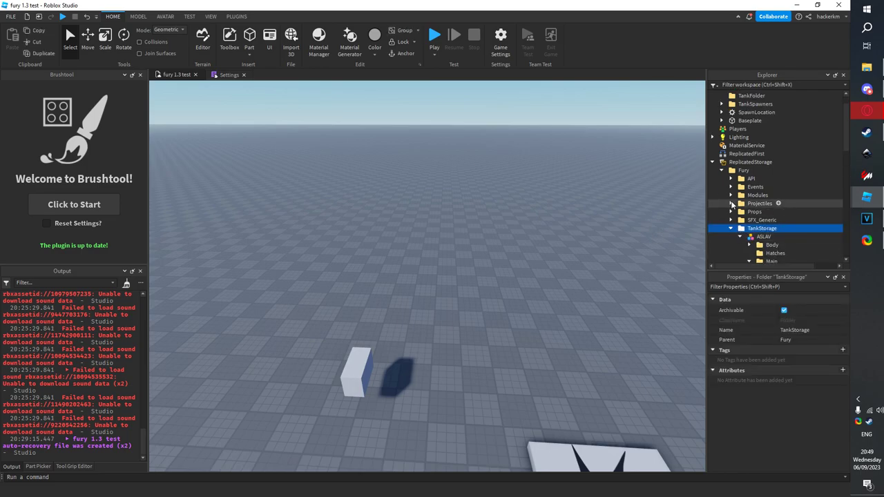
left_click(732, 204)
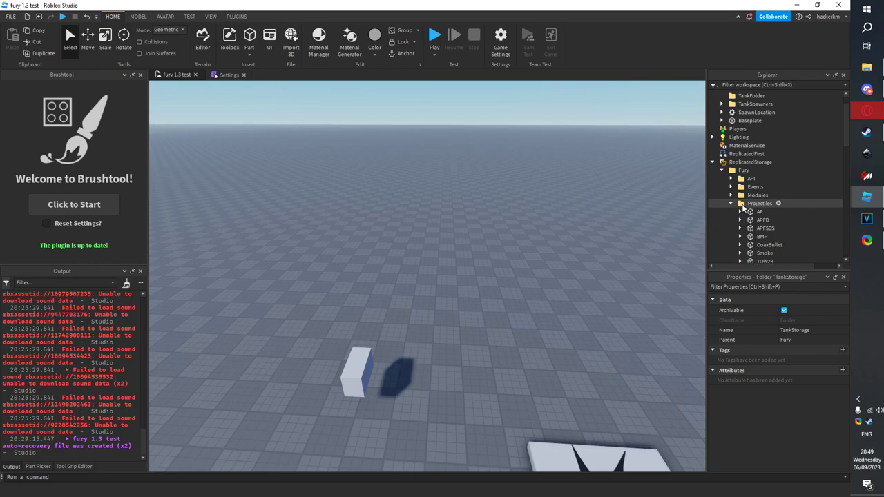
left_click(741, 204)
left_click(740, 211)
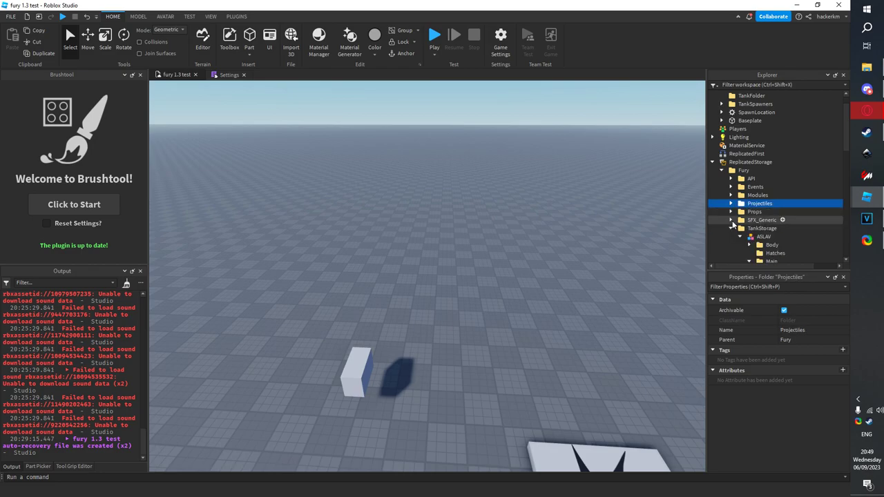